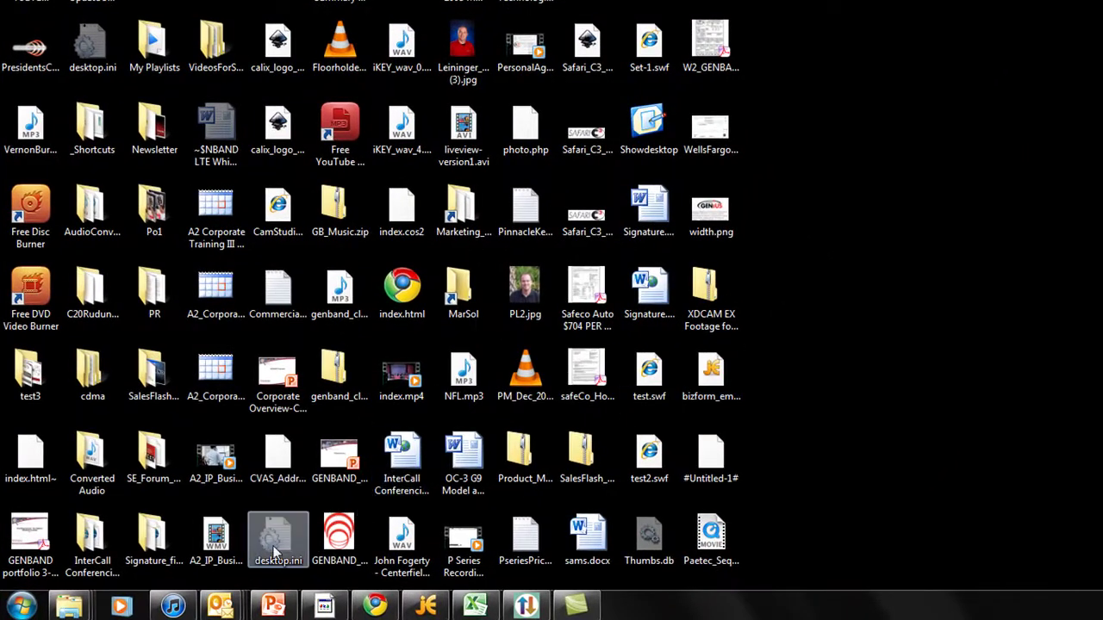
Open the Windows 7 Start menu from the taskbar.
click(24, 607)
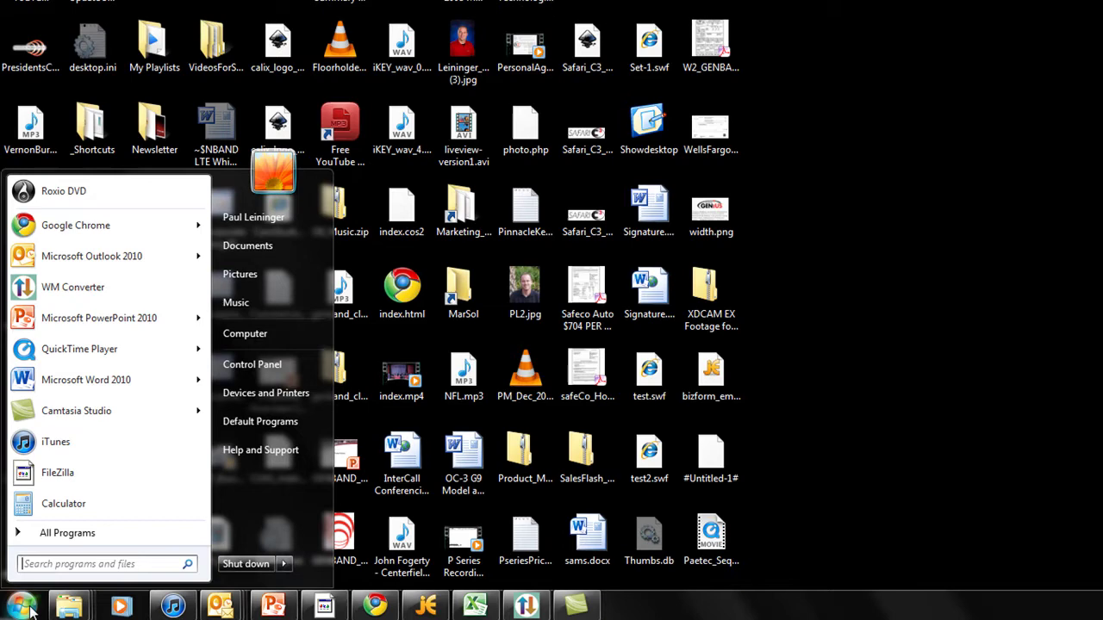
Find Run through Start menu search, move its window up and enter msconfig.
text(run)
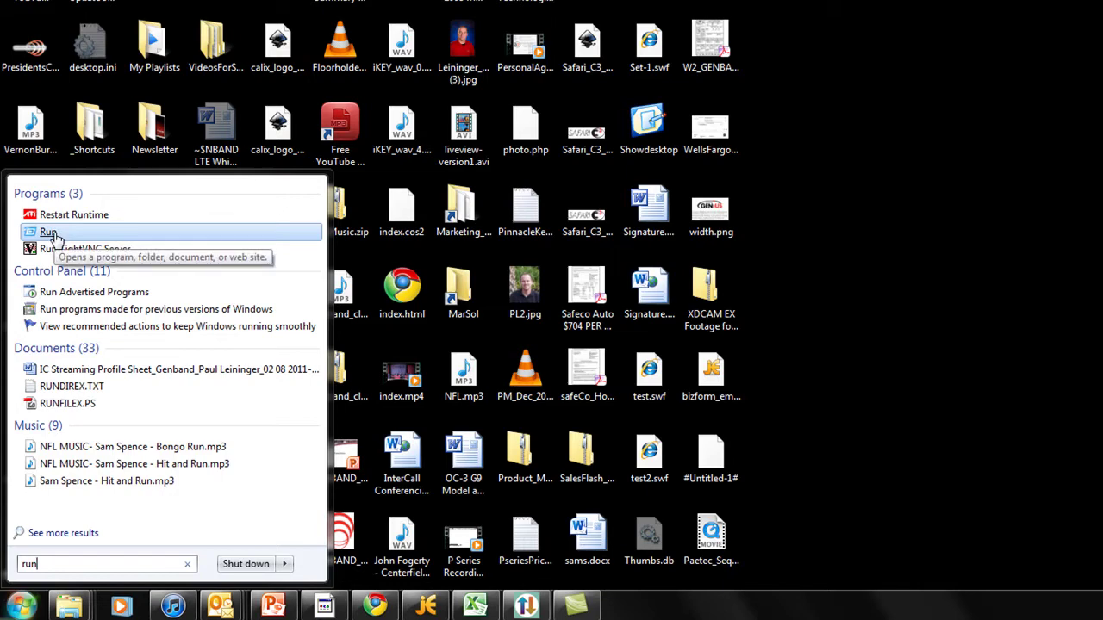
click(52, 235)
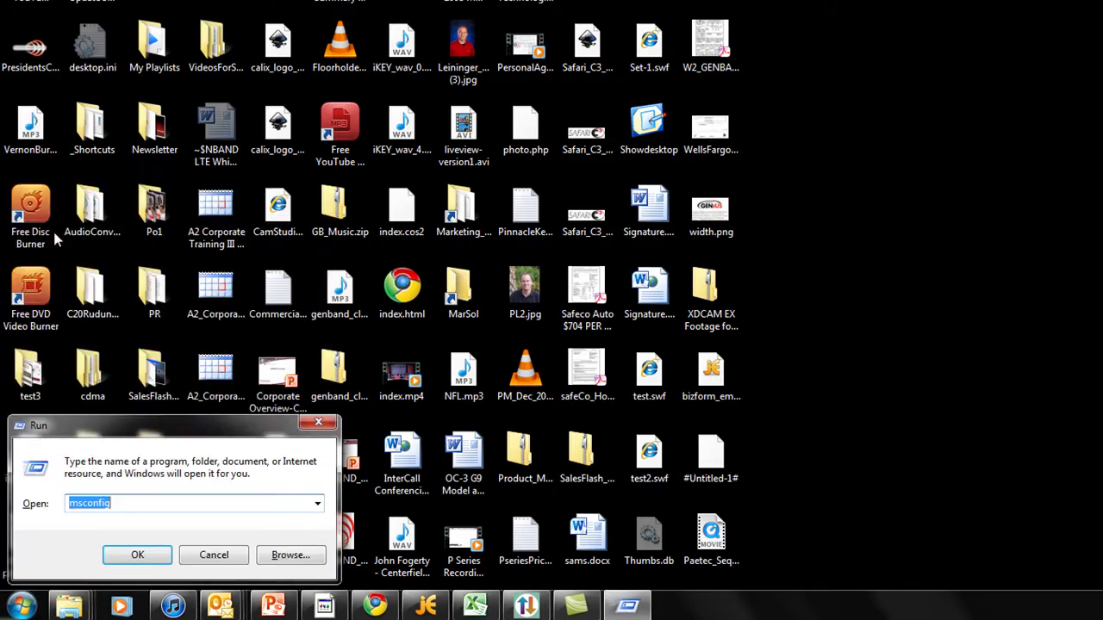
drag(142, 424, 600, 197)
text(msconfig)
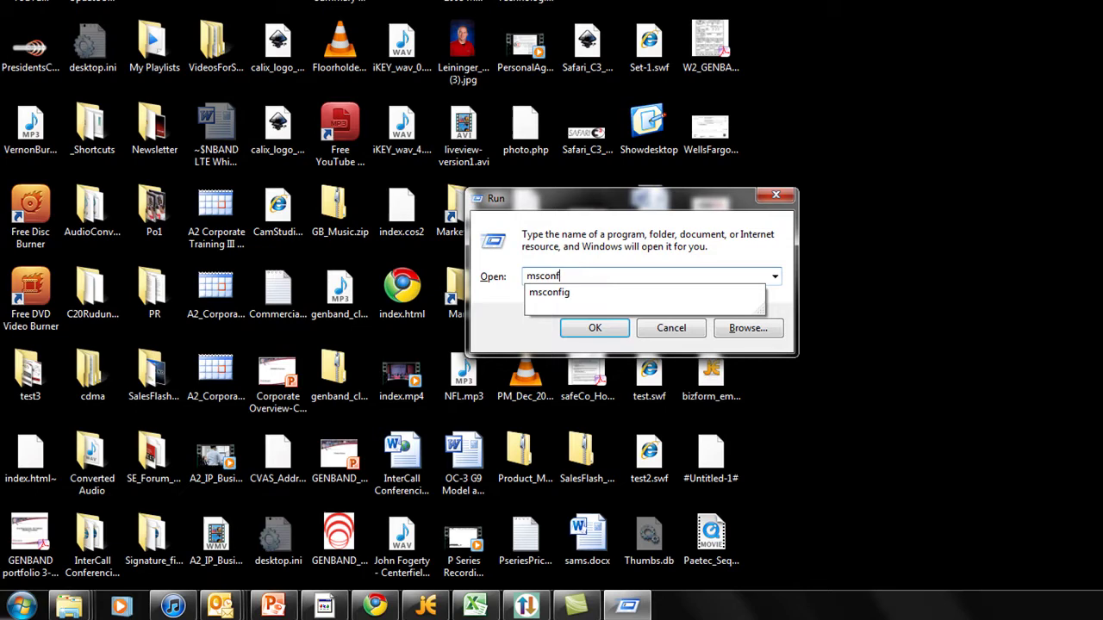
Launch msconfig on the Startup tab and widen the Startup Item, Manufacturer and Command columns.
click(606, 328)
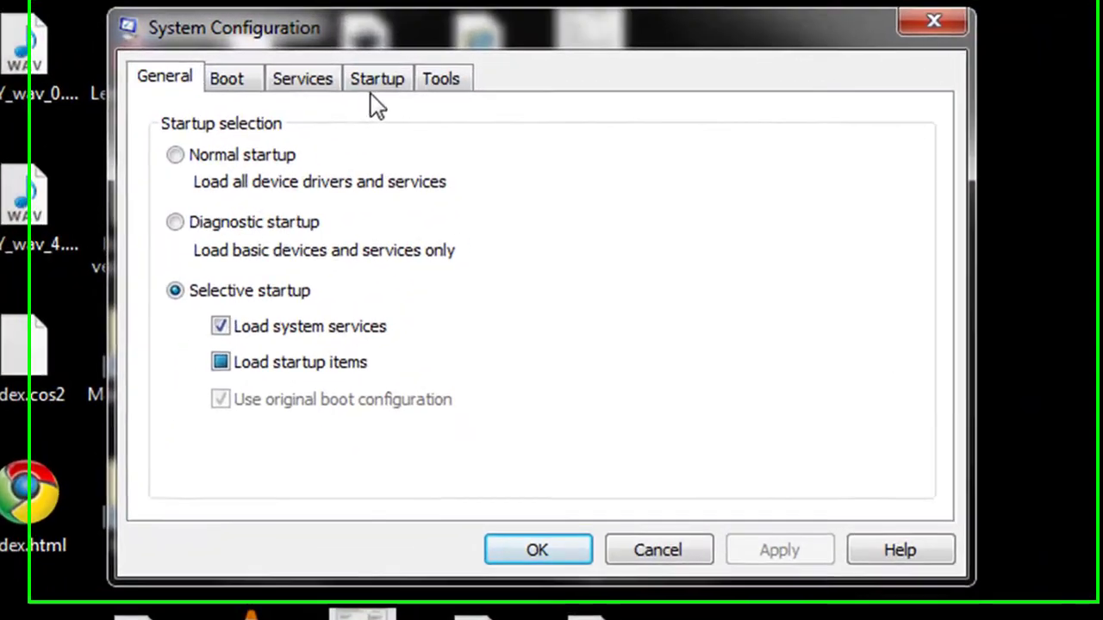
click(594, 61)
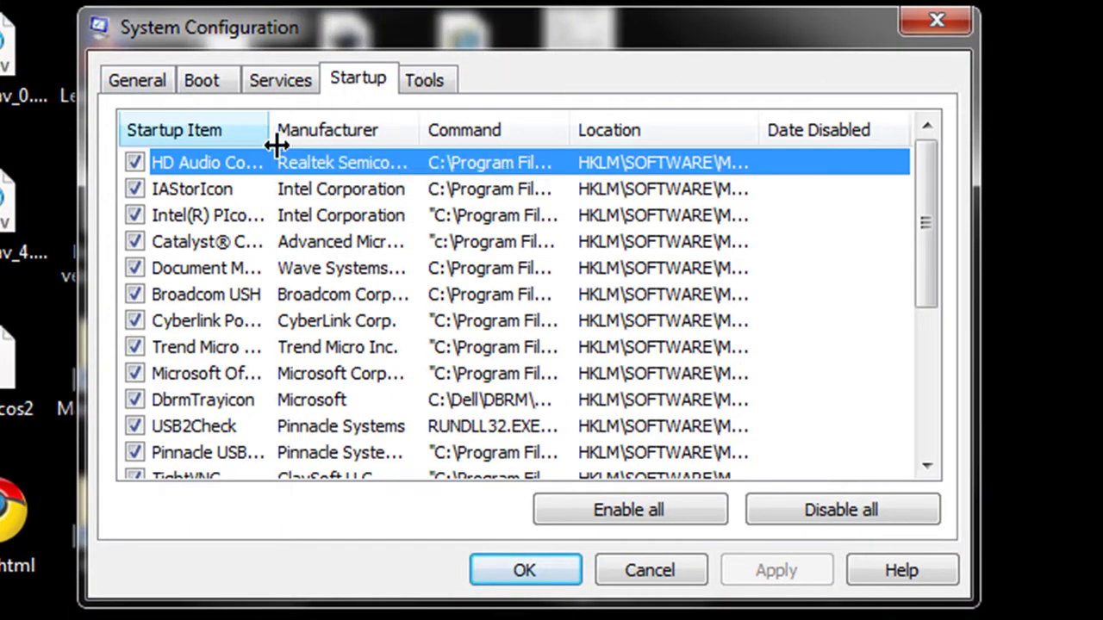
drag(280, 137, 371, 135)
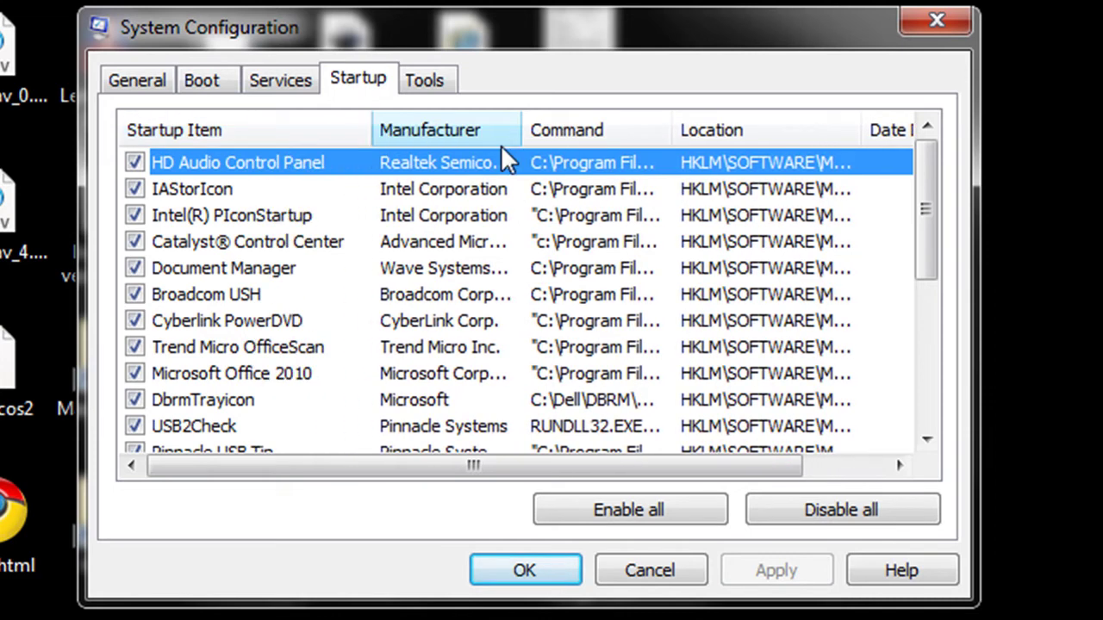
drag(517, 130, 547, 132)
drag(699, 130, 982, 140)
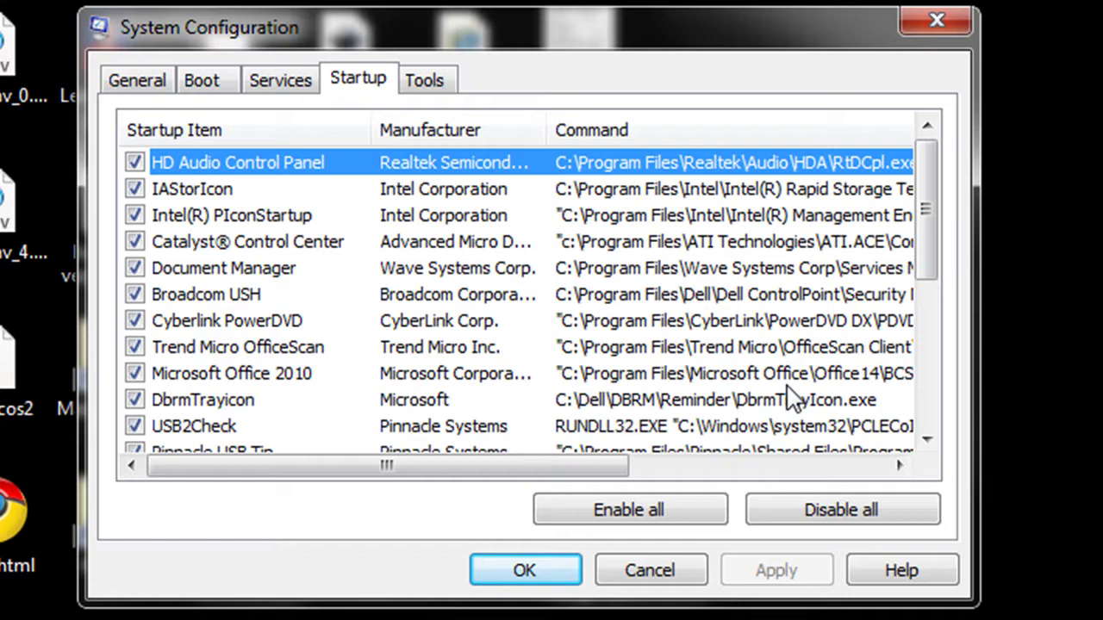
drag(591, 477, 686, 465)
mouse_move(933, 129)
mouse_down()
mouse_move(844, 127)
mouse_move(926, 121)
mouse_up()
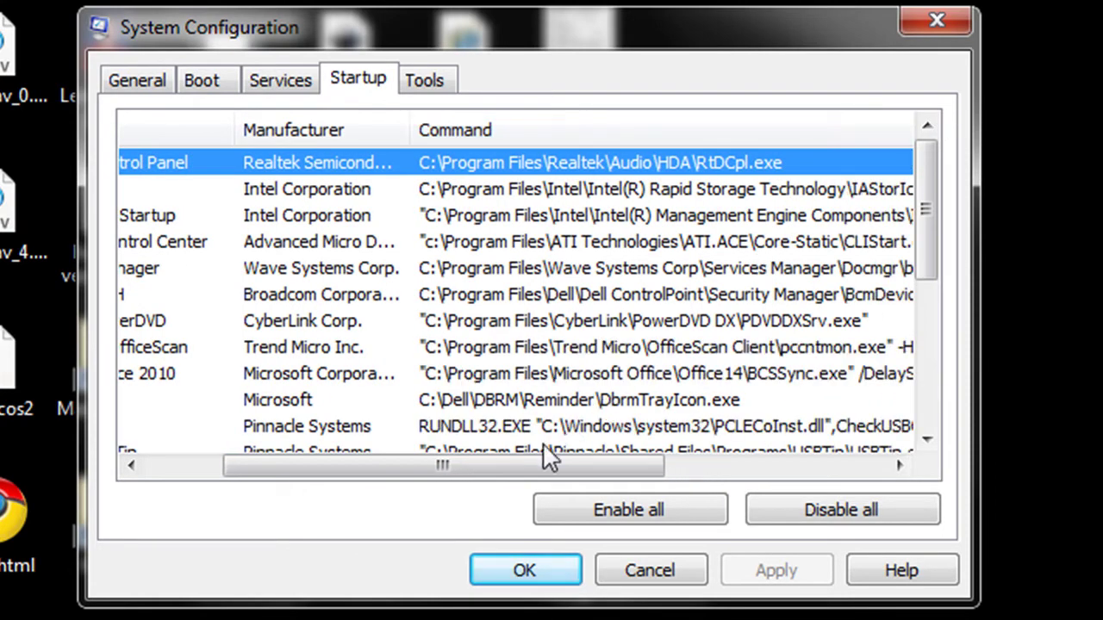
drag(517, 466, 227, 443)
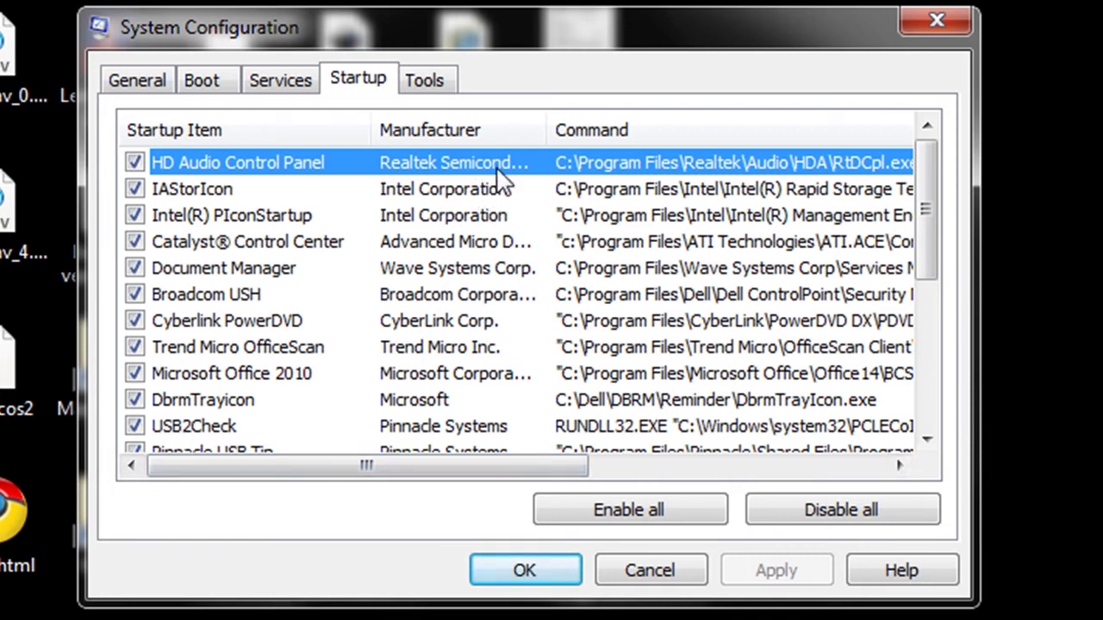
drag(543, 129, 603, 130)
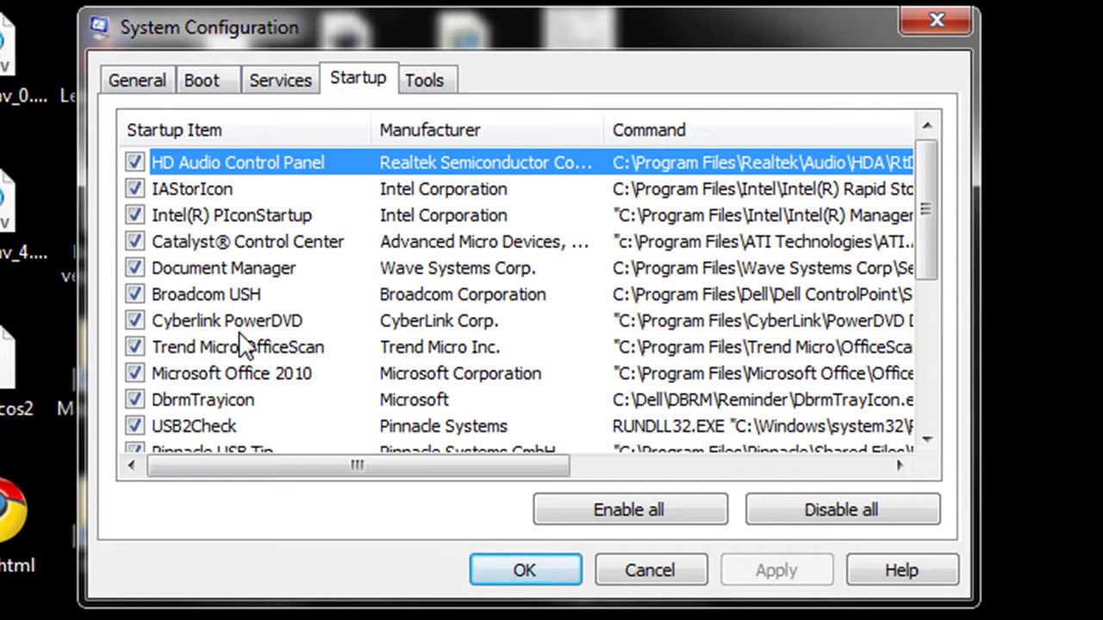
Re-check AcroTray, MobileMe, iTunes, Google Update, QuickTime and the two Adobe entries.
scroll(246, 347, down, 2)
scroll(245, 346, down, 2)
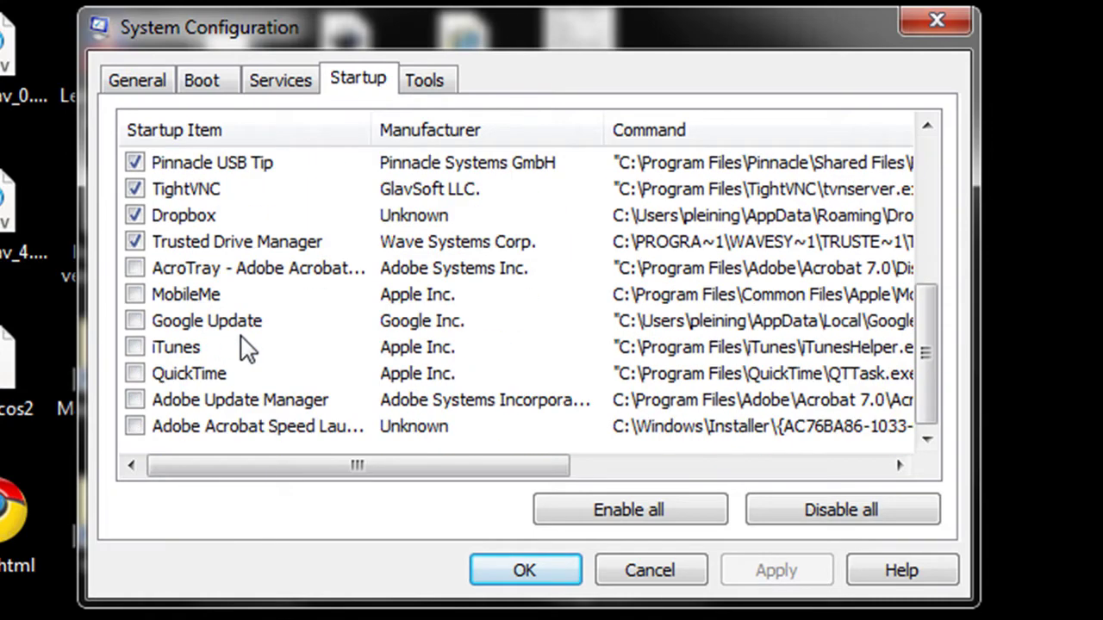
click(134, 274)
click(139, 294)
click(135, 347)
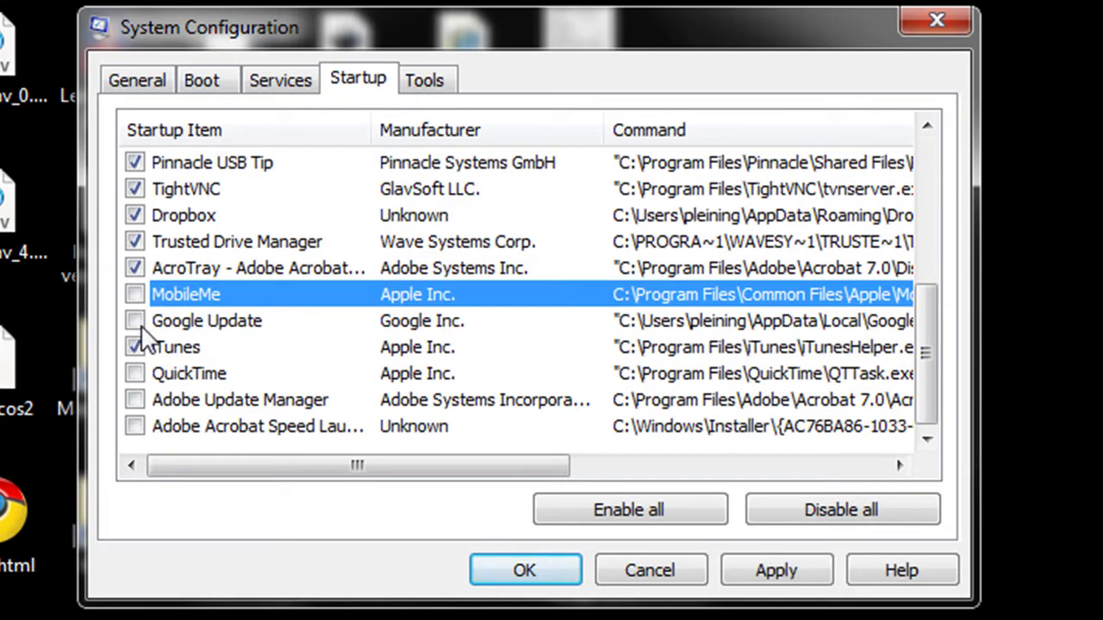
click(134, 321)
click(135, 373)
click(134, 400)
click(134, 426)
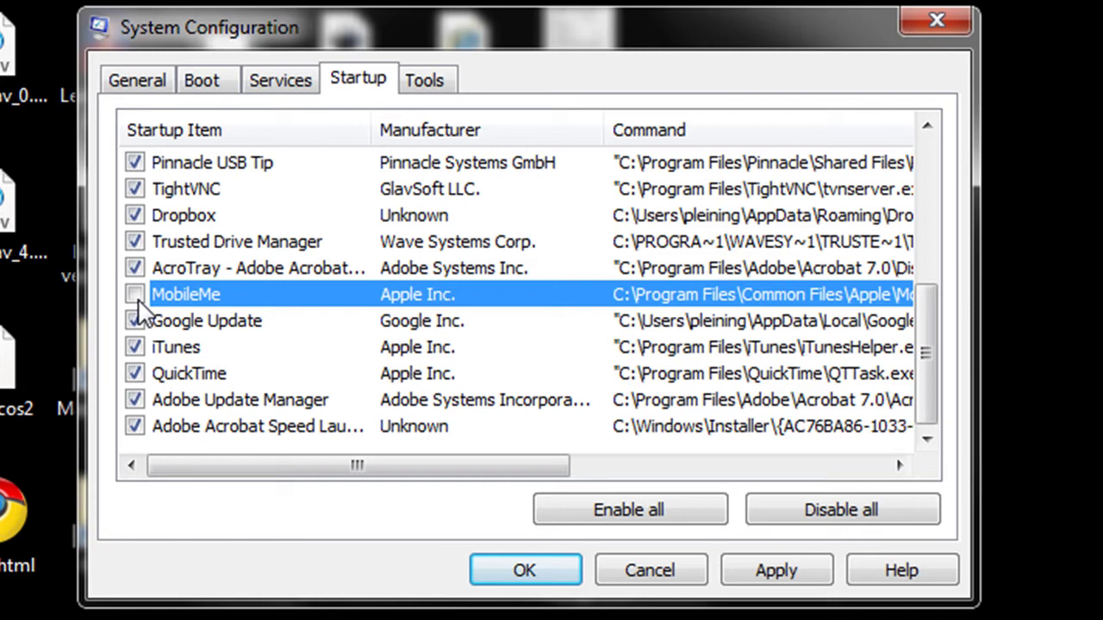
click(134, 294)
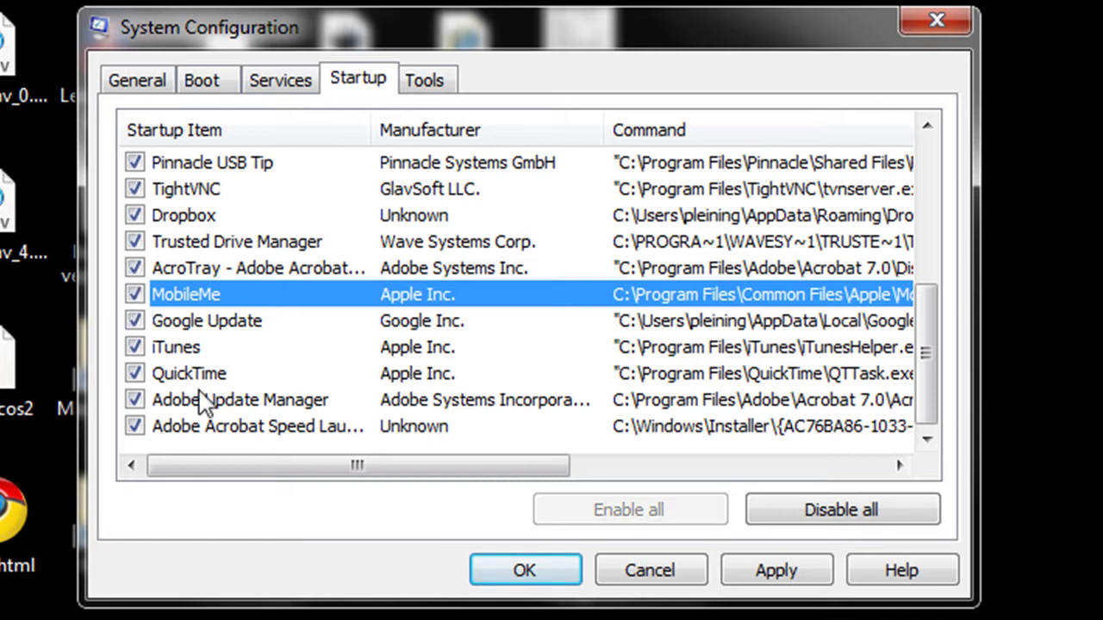
Uncheck Adobe Acrobat Speed Launcher, Adobe Update Manager, QuickTime and iTunes again.
key(alt)
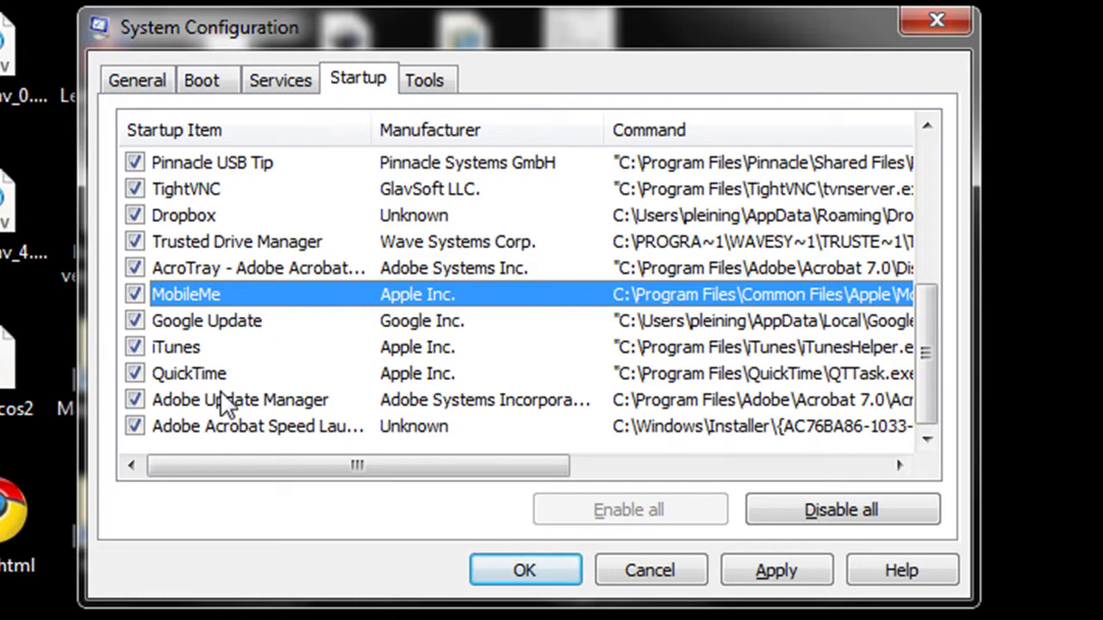
click(134, 426)
click(134, 400)
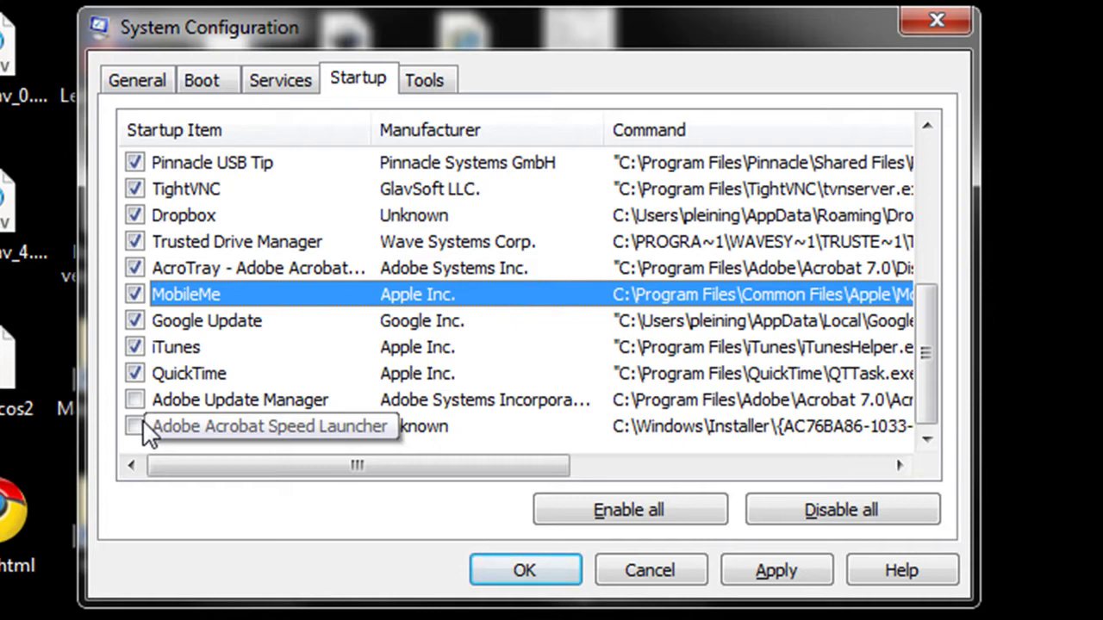
click(135, 373)
click(134, 347)
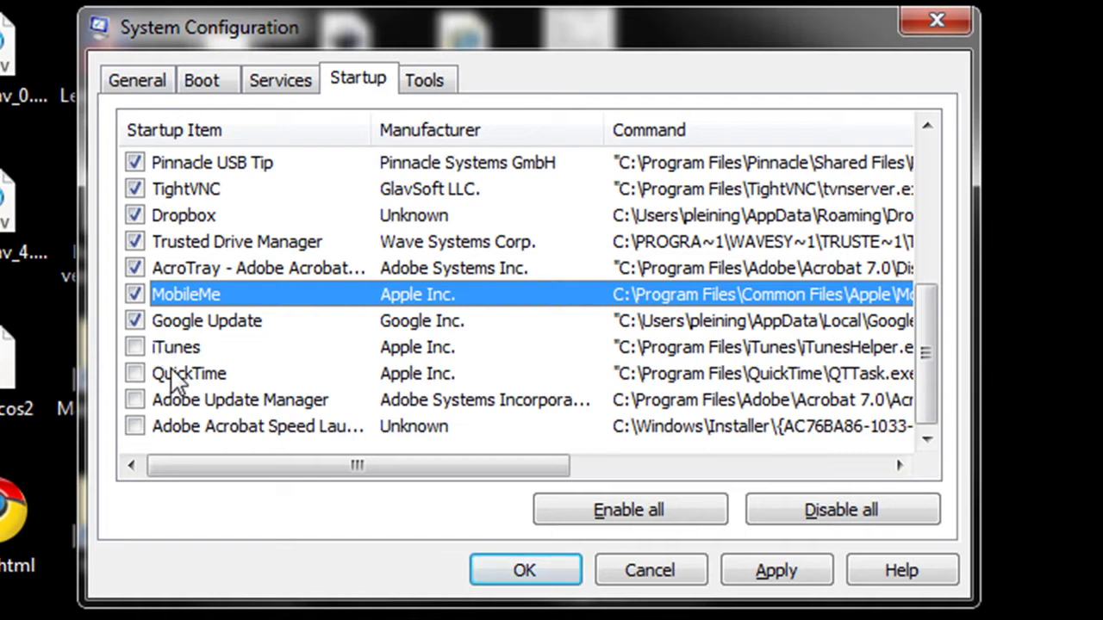
Uncheck MobileMe, Google Update and AcroTray, then return to the top of the list.
click(134, 295)
click(134, 321)
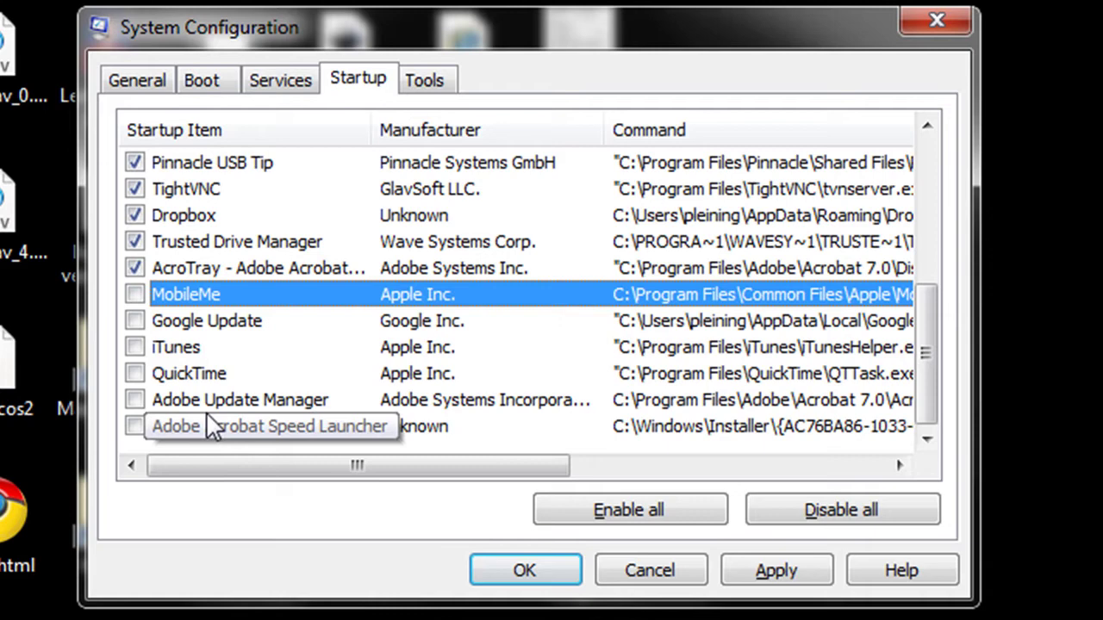
click(135, 268)
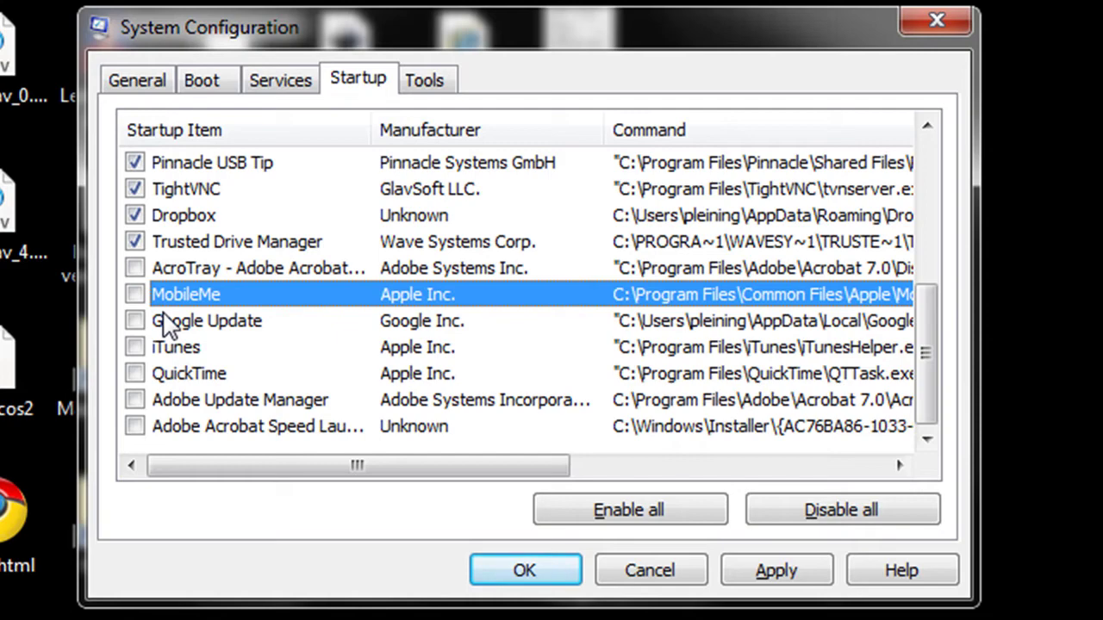
scroll(184, 320, up, 1)
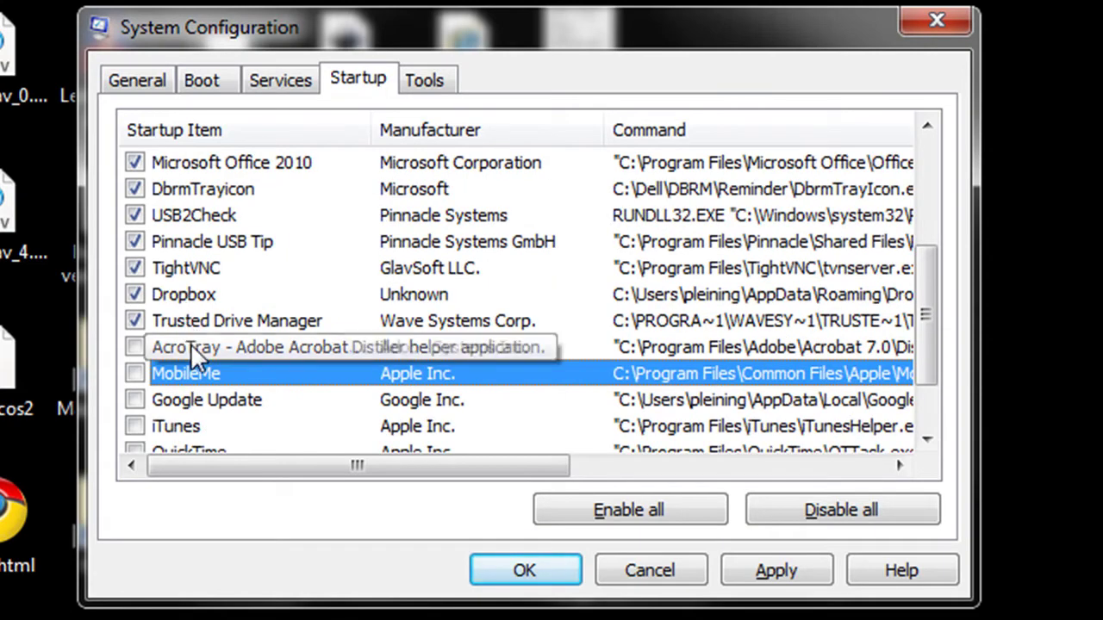
scroll(191, 355, up, 1)
Uncheck TightVNC, then select DbrmTrayicon and scroll to read its full Command path.
click(135, 347)
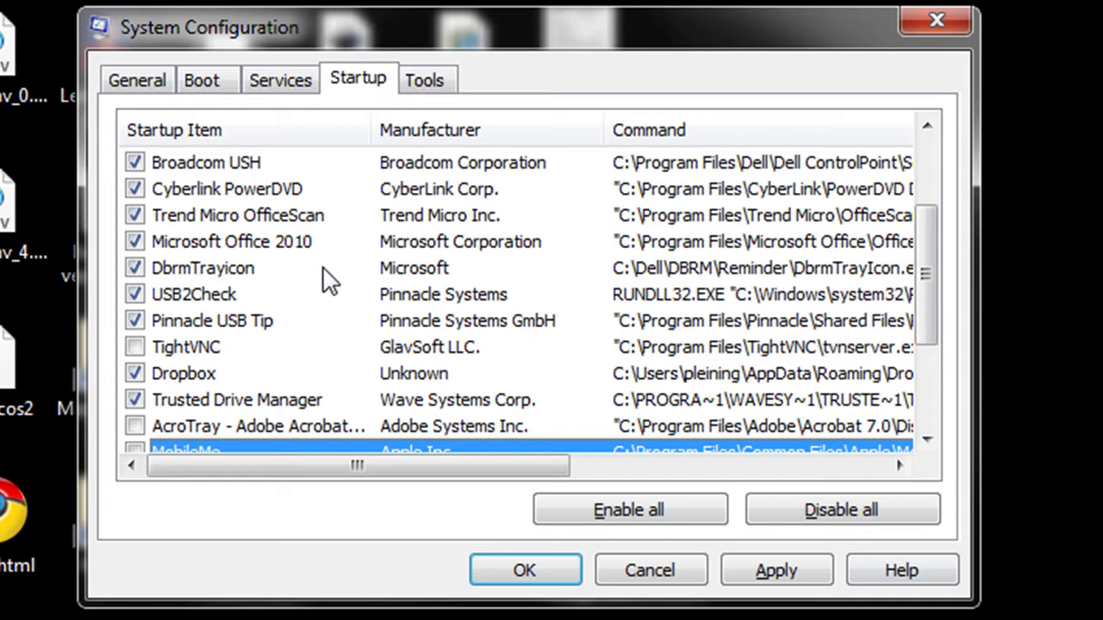
click(165, 274)
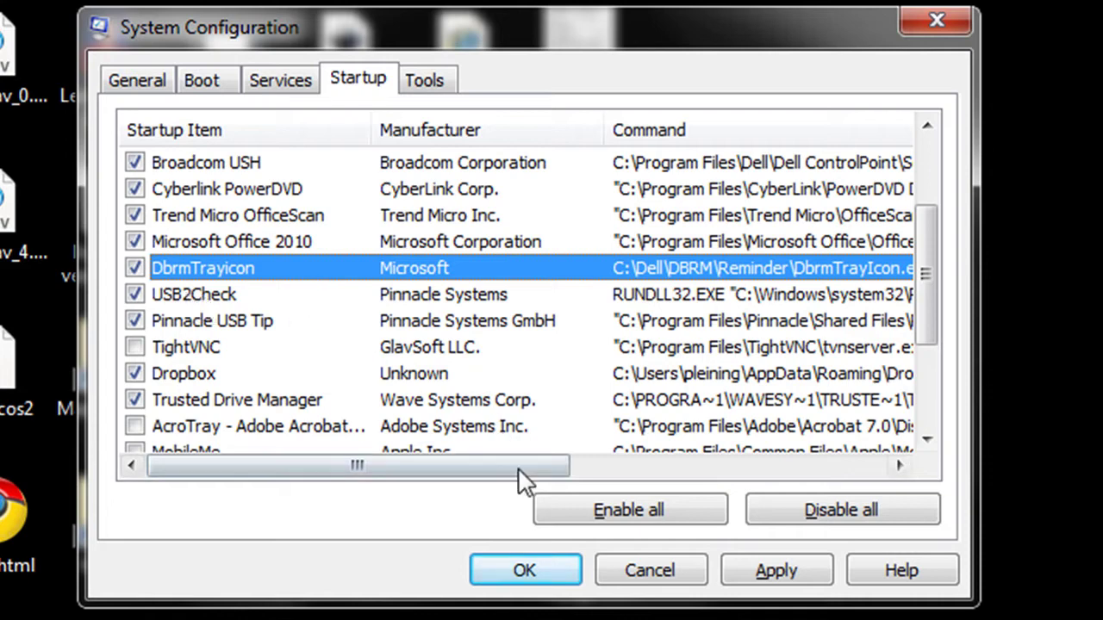
drag(499, 470, 608, 435)
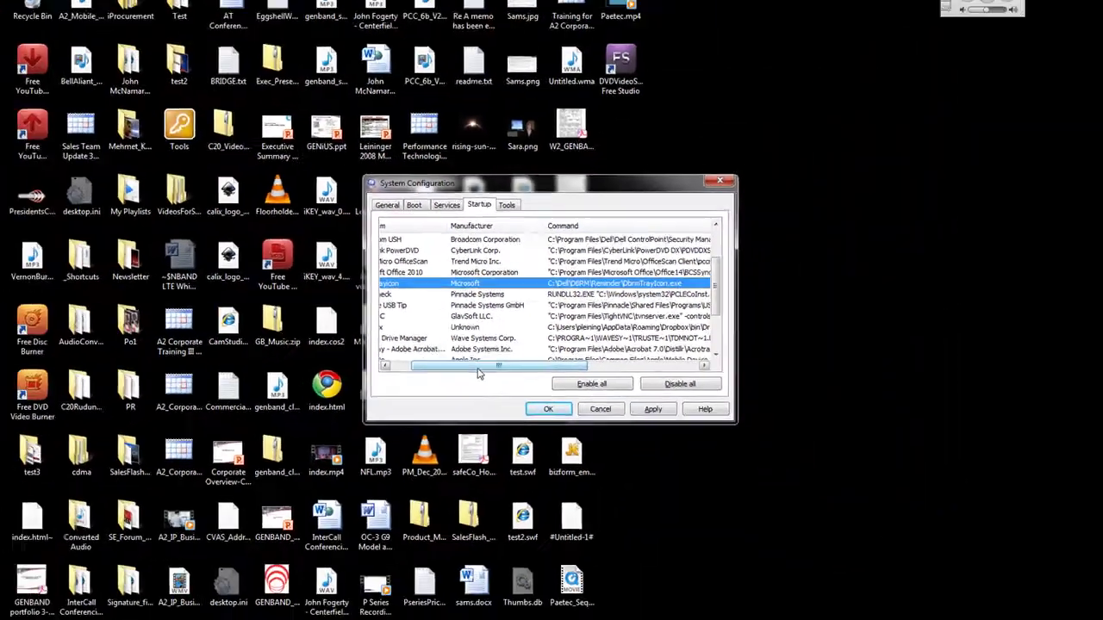
drag(480, 373, 435, 371)
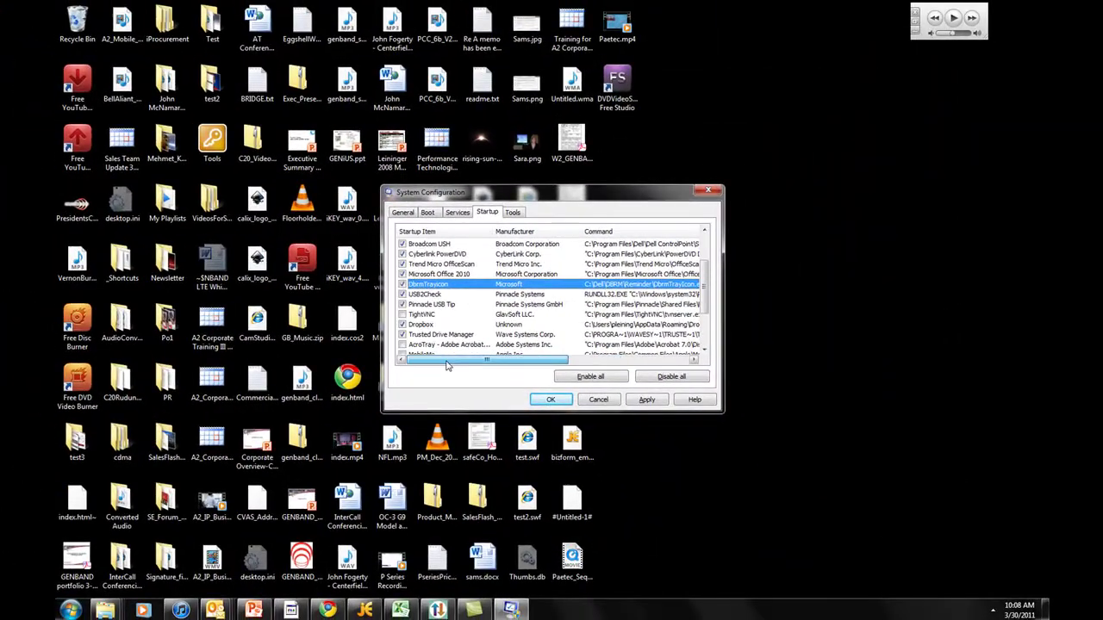
Read the bestregsoftware page on DbrmTrayIcon.exe in Chrome, then minimize the browser.
click(327, 610)
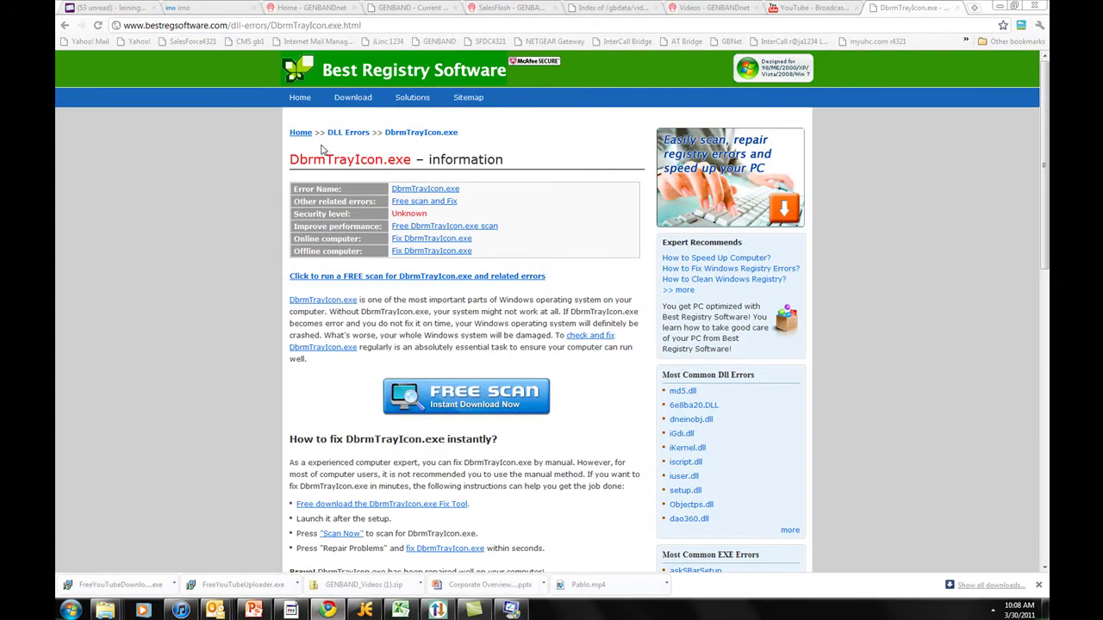
click(64, 25)
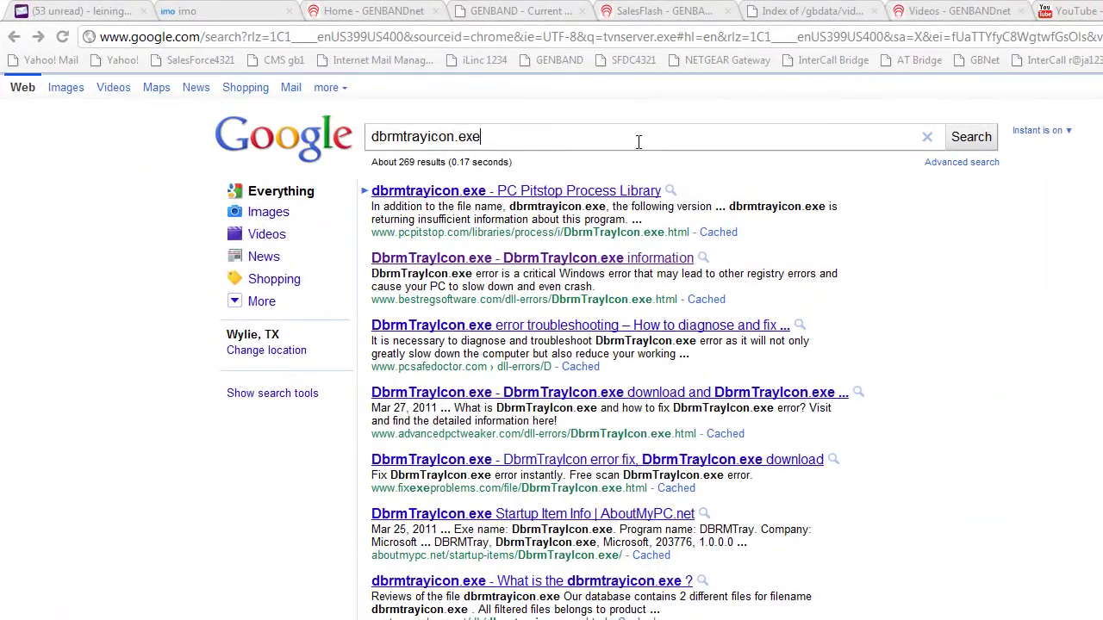
click(957, 142)
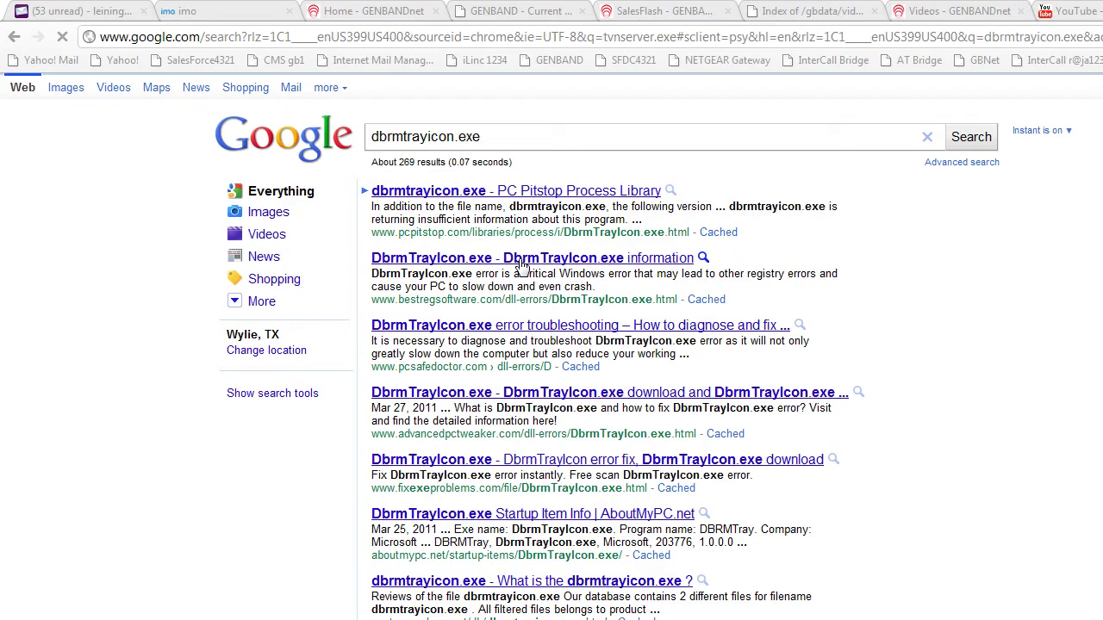
click(521, 261)
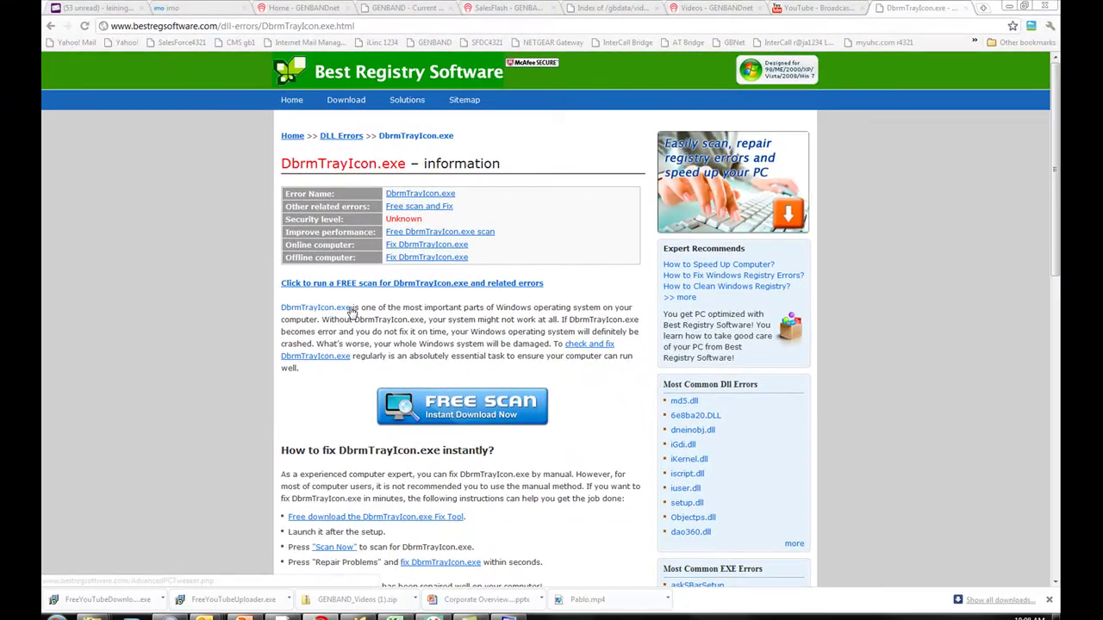
drag(352, 311, 600, 310)
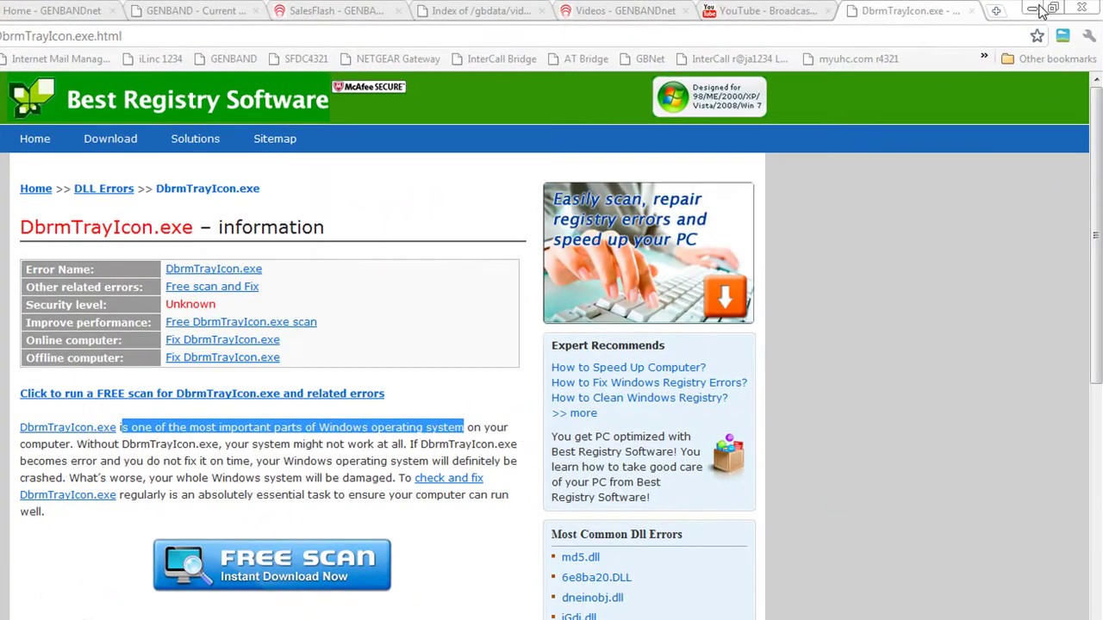
click(1032, 9)
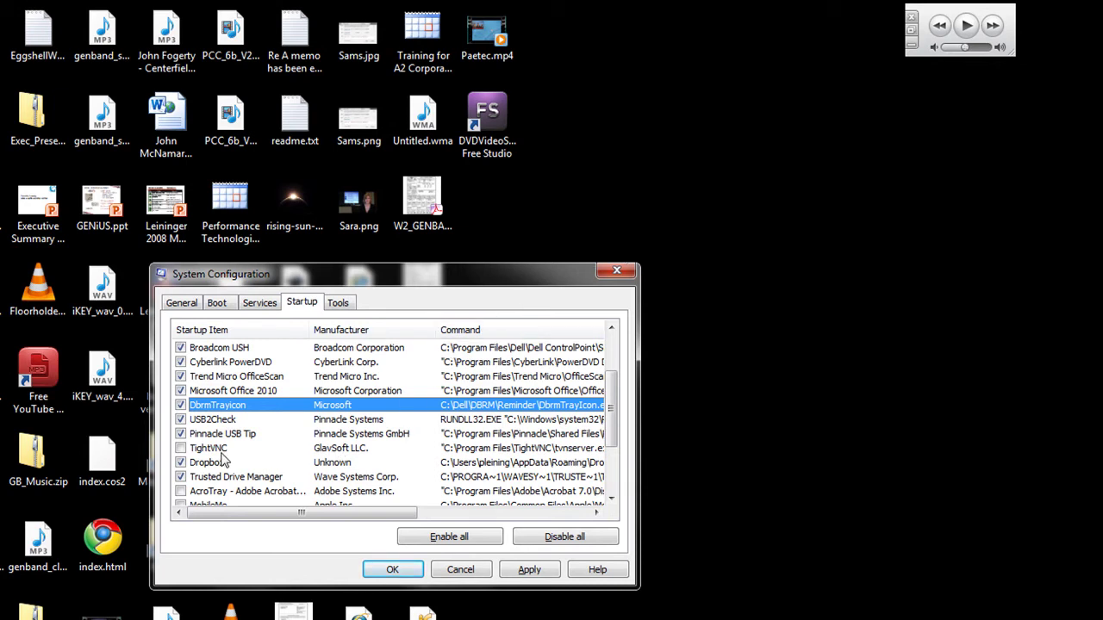
click(180, 448)
click(180, 448)
scroll(234, 440, up, 2)
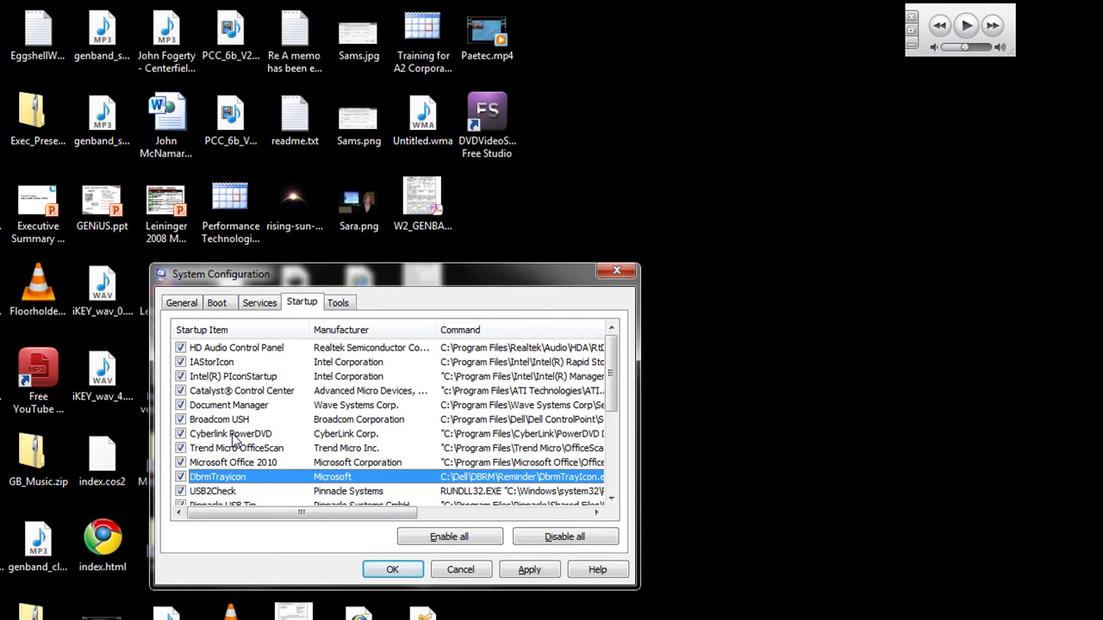
scroll(234, 440, down, 4)
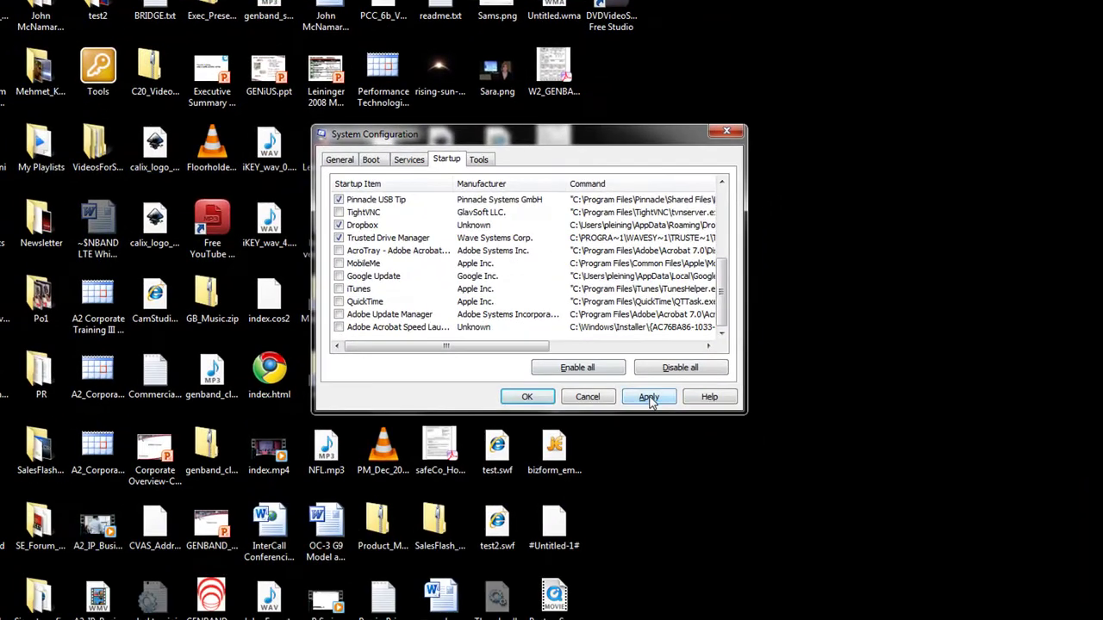
Apply the startup changes and close System Configuration with OK.
click(529, 569)
click(545, 401)
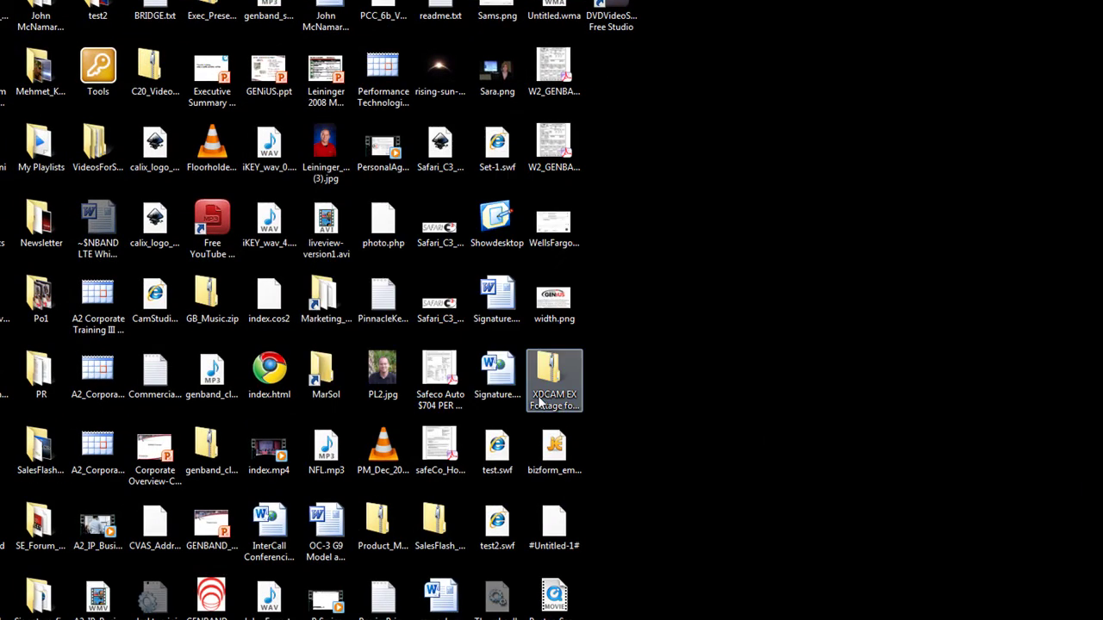